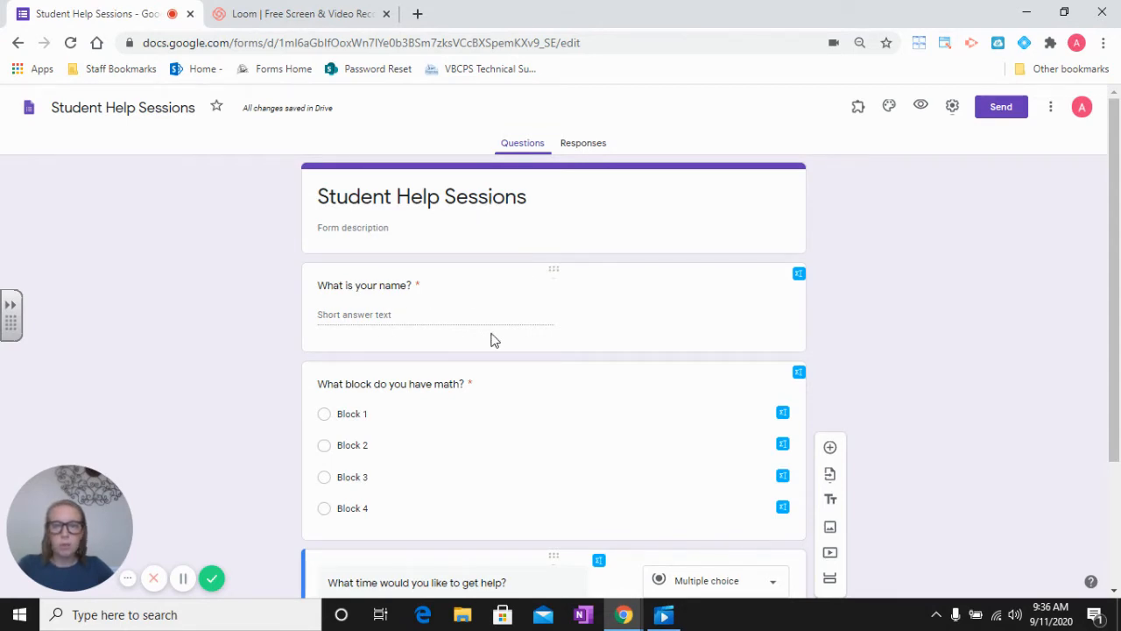
# Step: Change the question "What time would you like to get help?" to the Dropdown question type
pyautogui.scroll(-1, 516, 332)
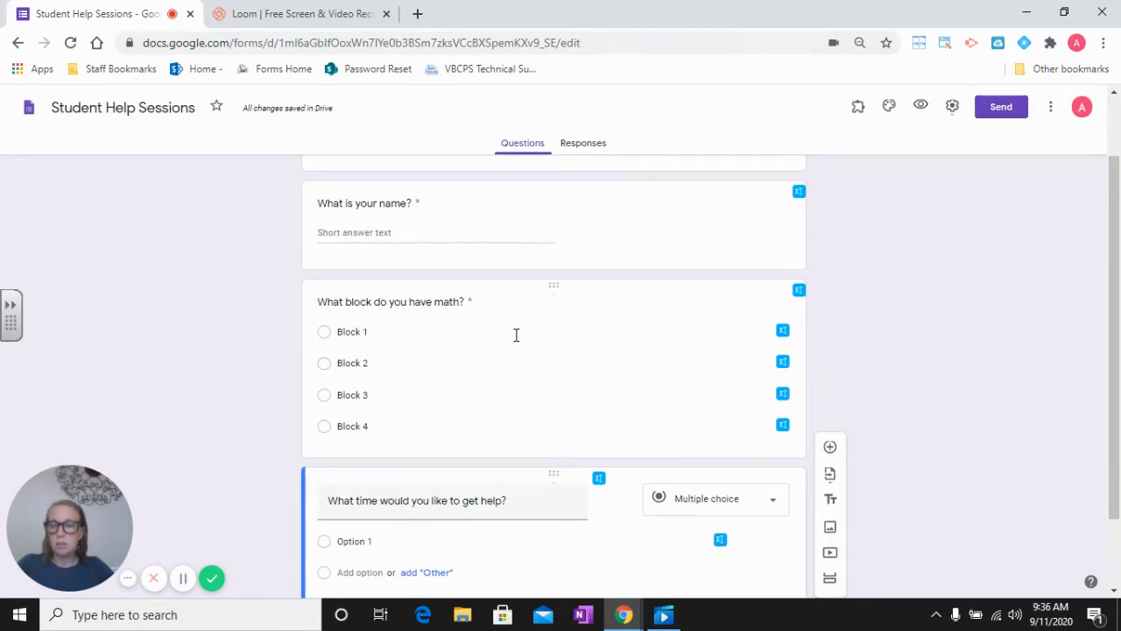
pyautogui.scroll(-1, 516, 334)
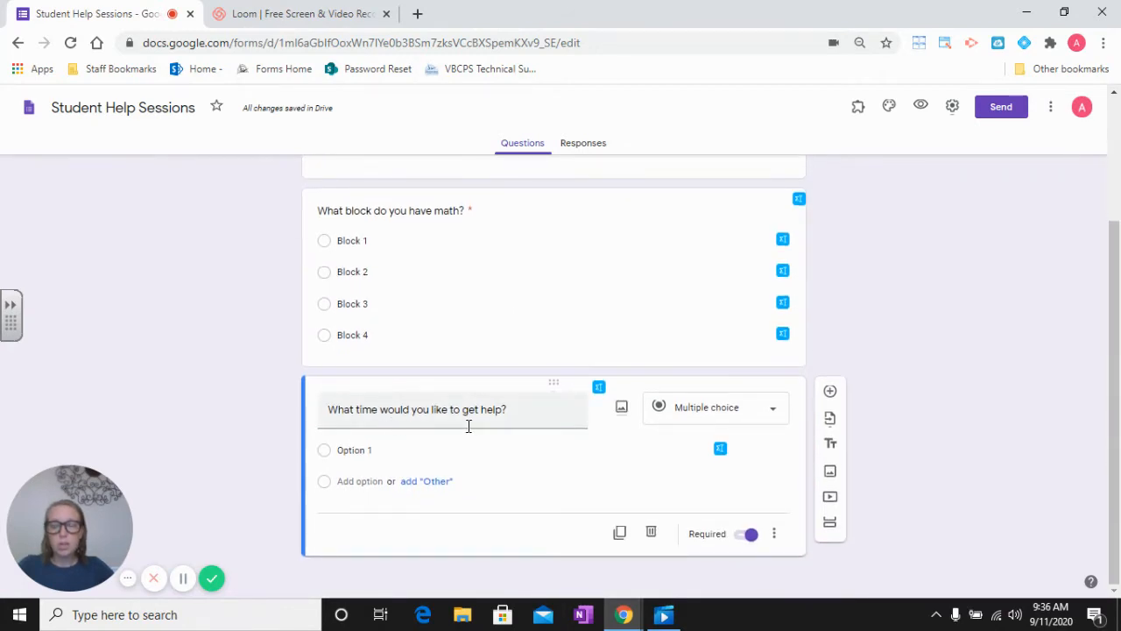
pyautogui.click(730, 408)
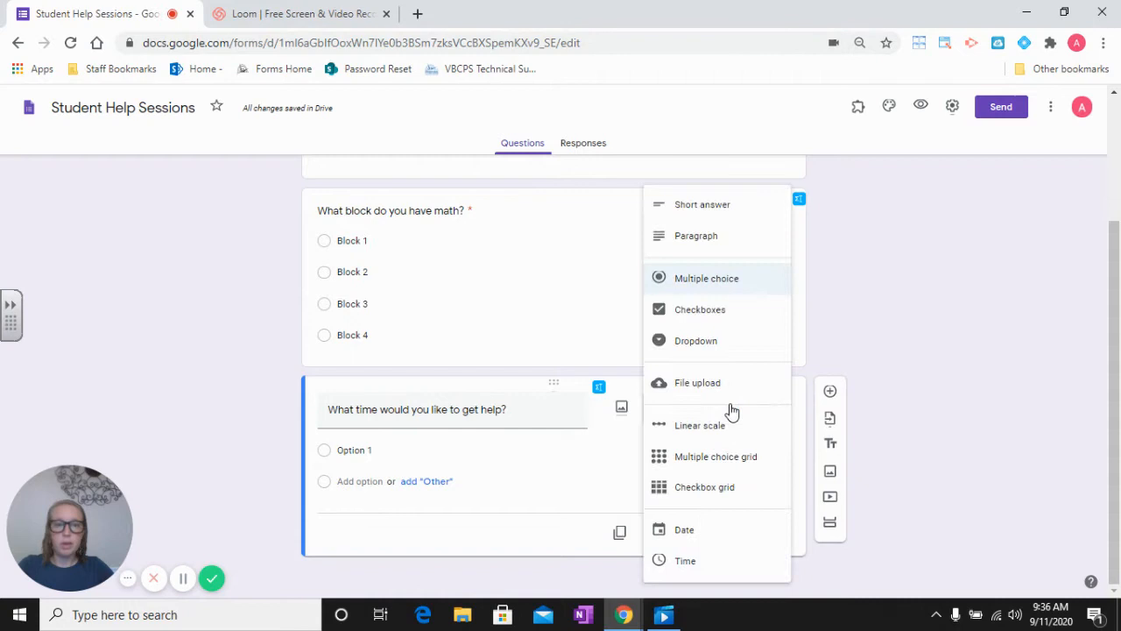
pyautogui.click(730, 339)
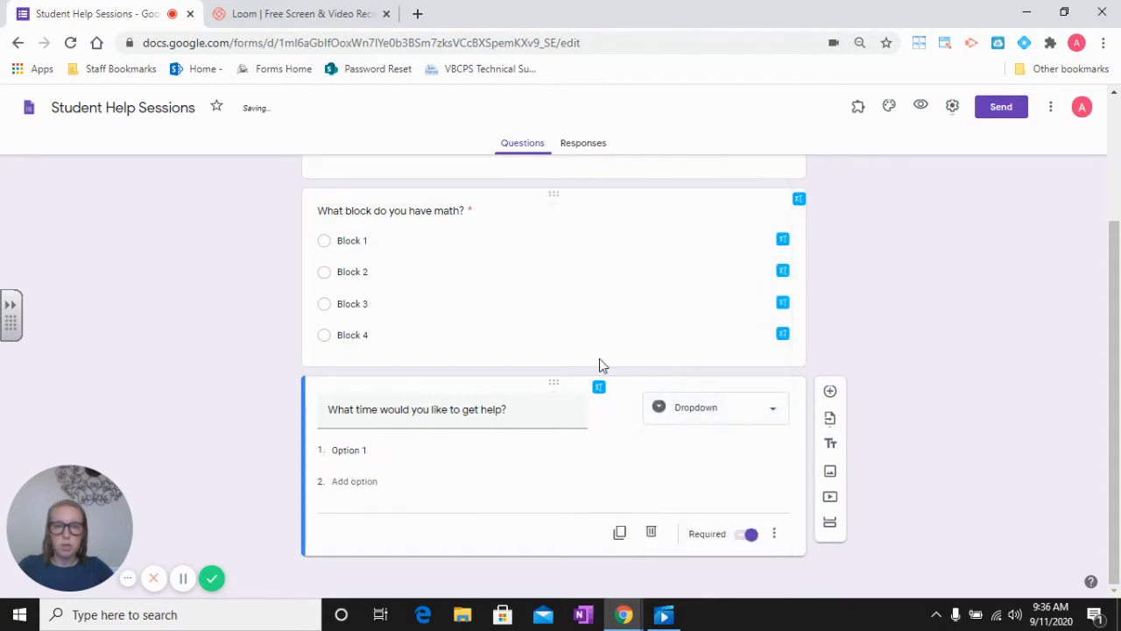
# Step: Enter 10:00, 10:15 and 10:30 as the answer options of the help-time question
pyautogui.click(411, 453)
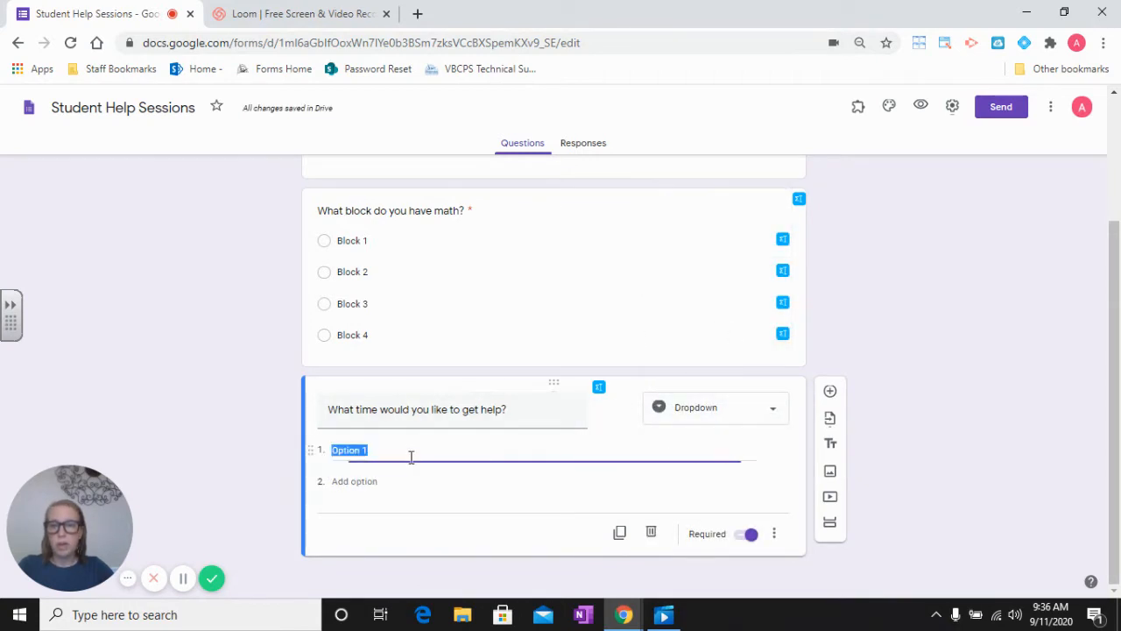
pyautogui.write('10:00')
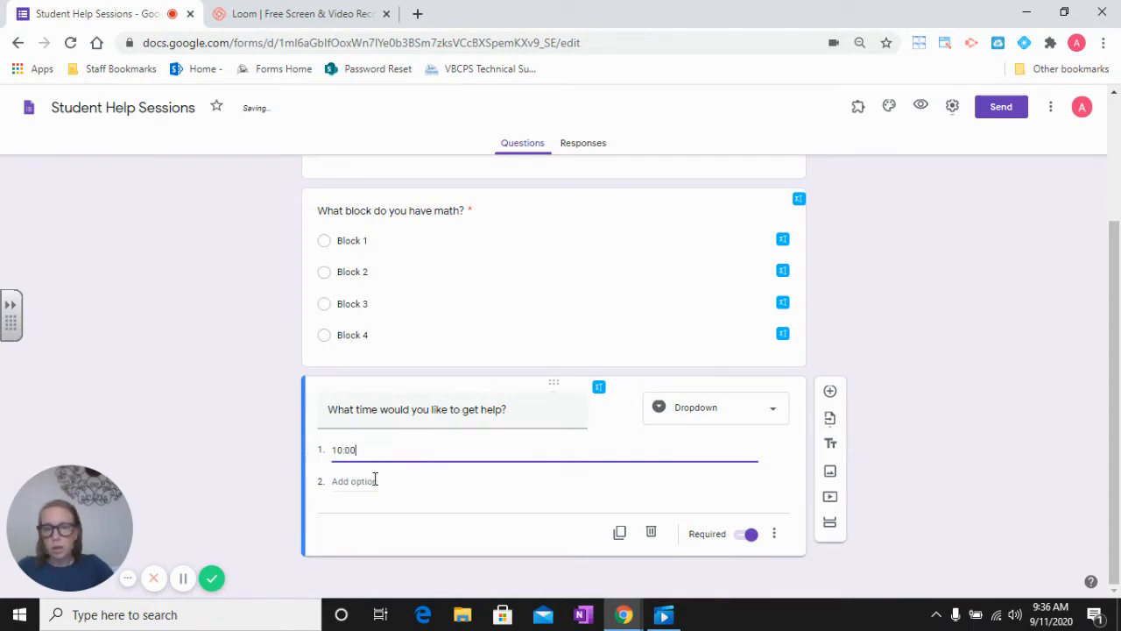
pyautogui.click(375, 480)
pyautogui.write('10')
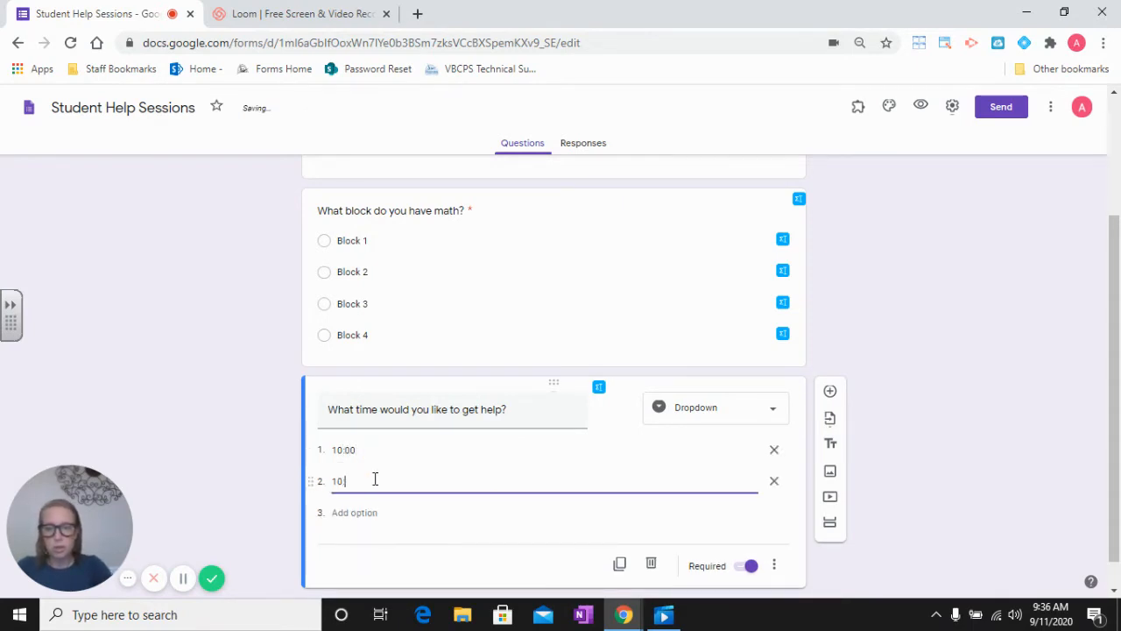
pyautogui.write(':15')
pyautogui.click(349, 513)
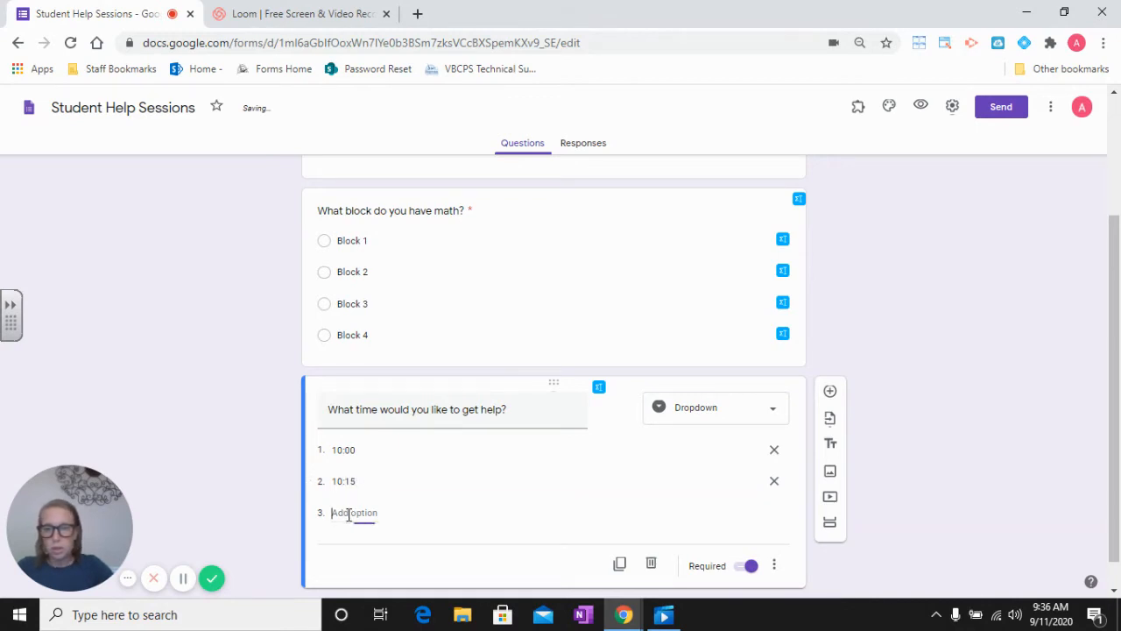
pyautogui.write('10:30')
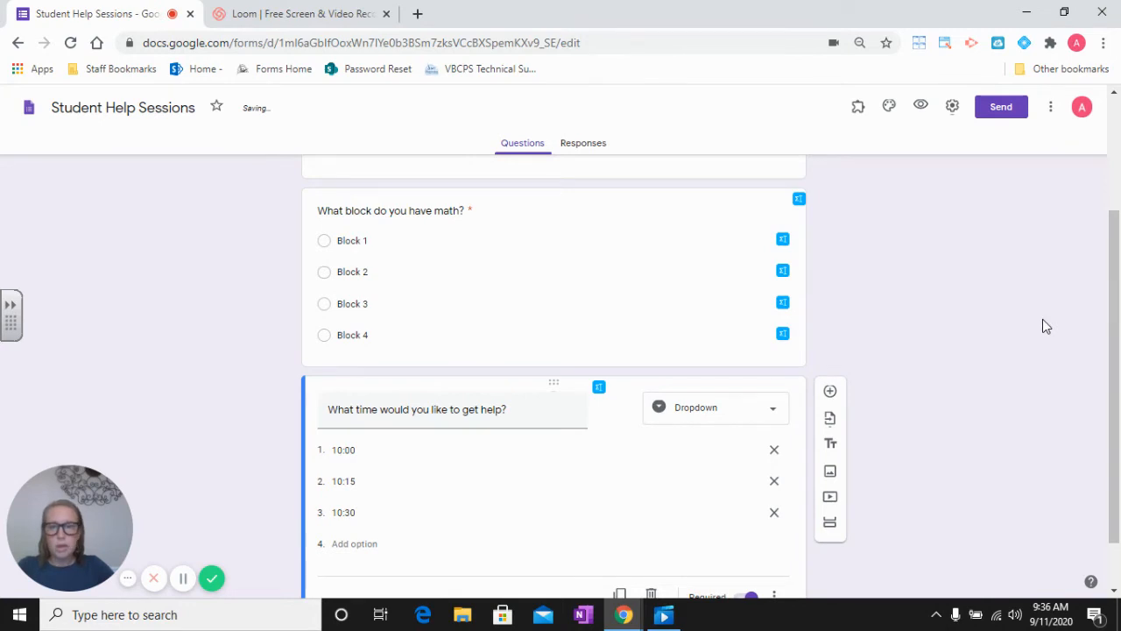
# Step: Open the configuration of the Choice Eliminator 2 add-on and dismiss the author's note
pyautogui.click(858, 106)
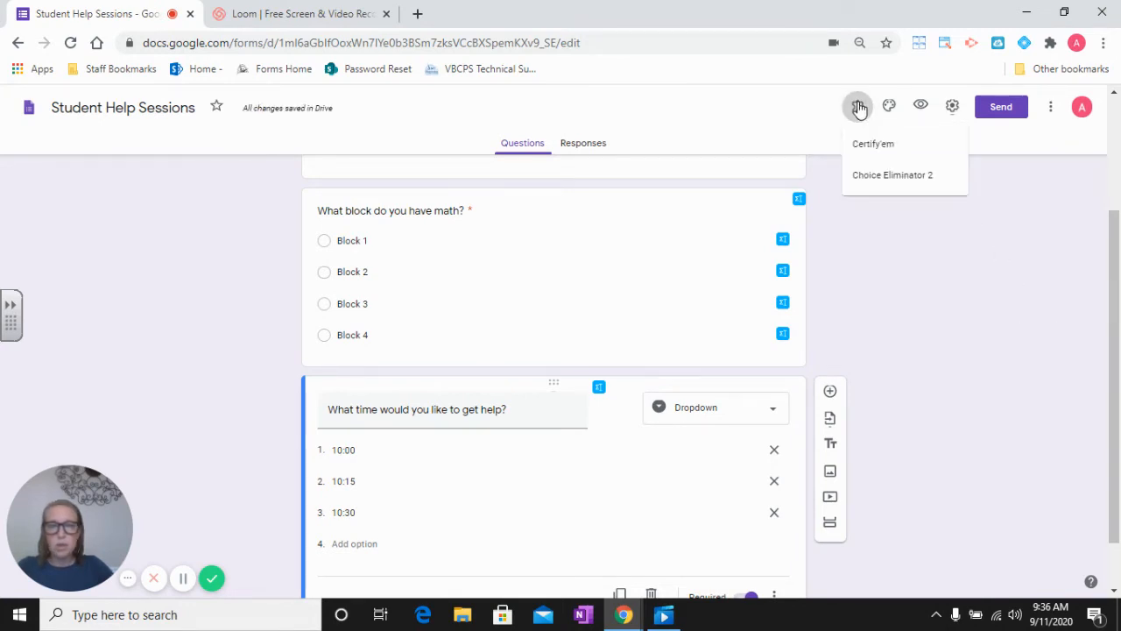
pyautogui.click(892, 178)
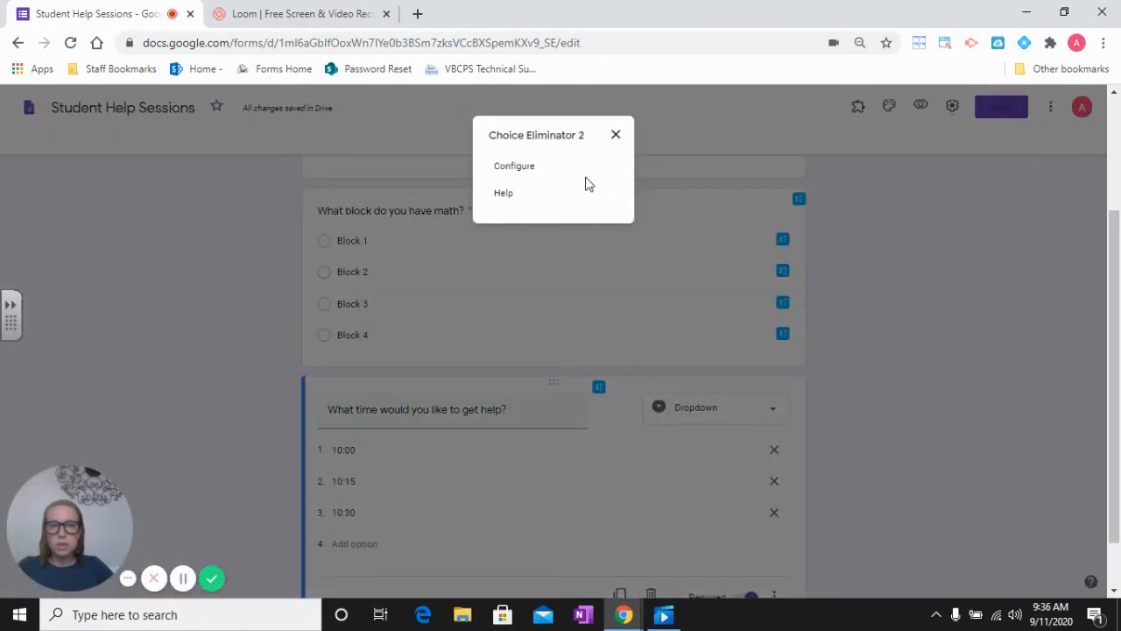
pyautogui.click(514, 166)
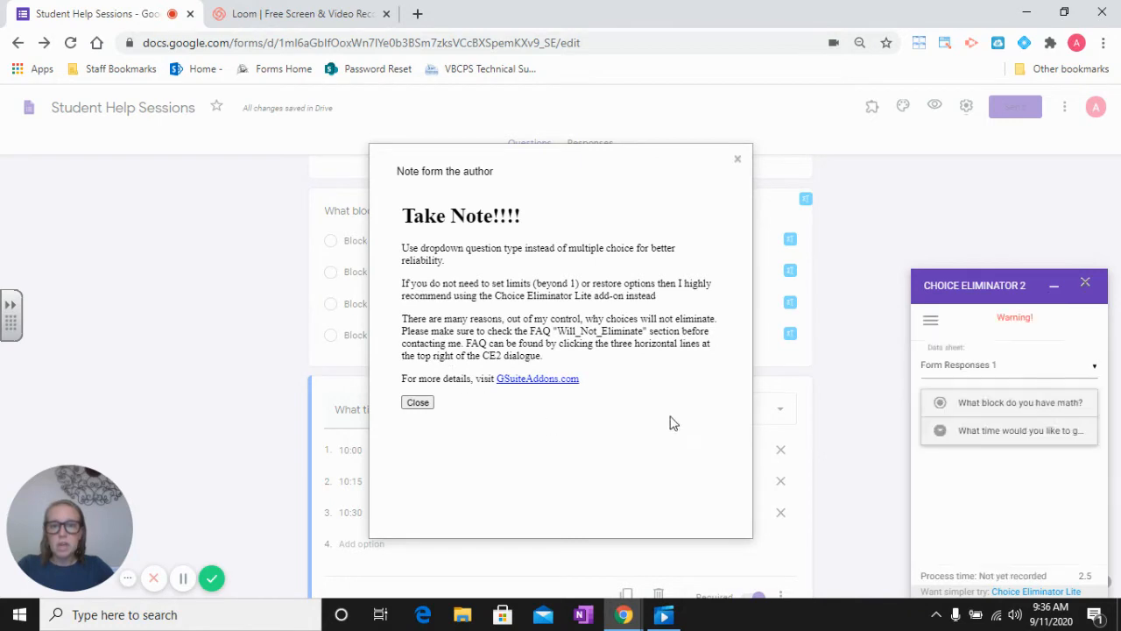
pyautogui.click(418, 402)
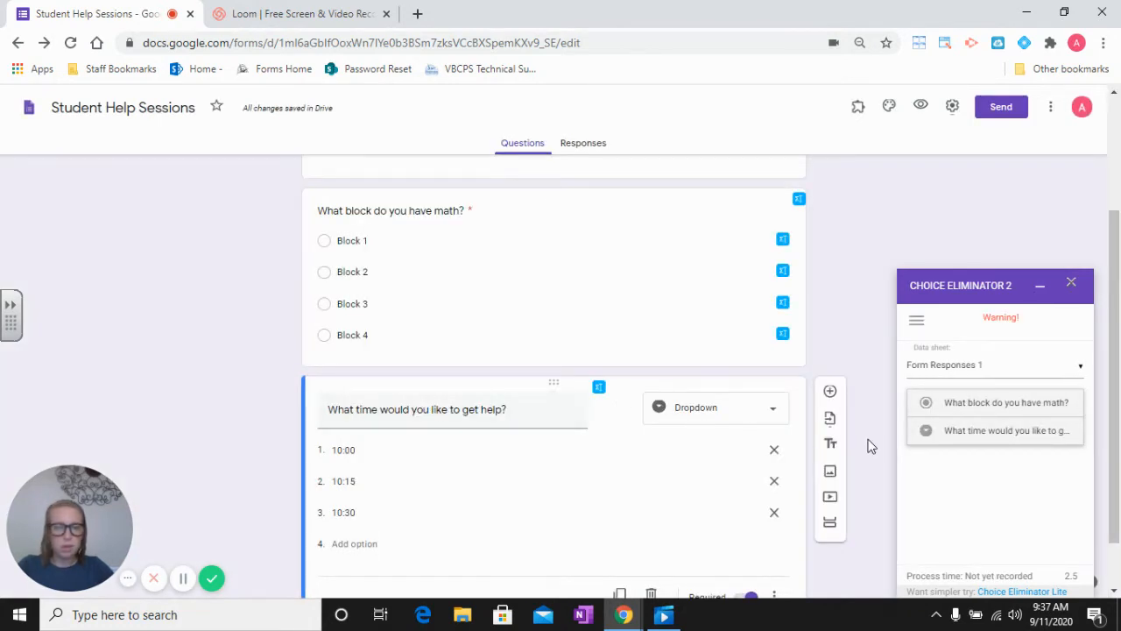
# Step: Enable Eliminate Choices for the question "What time would you like to get help?" in Choice Eliminator 2
pyautogui.scroll(-1, 962, 410)
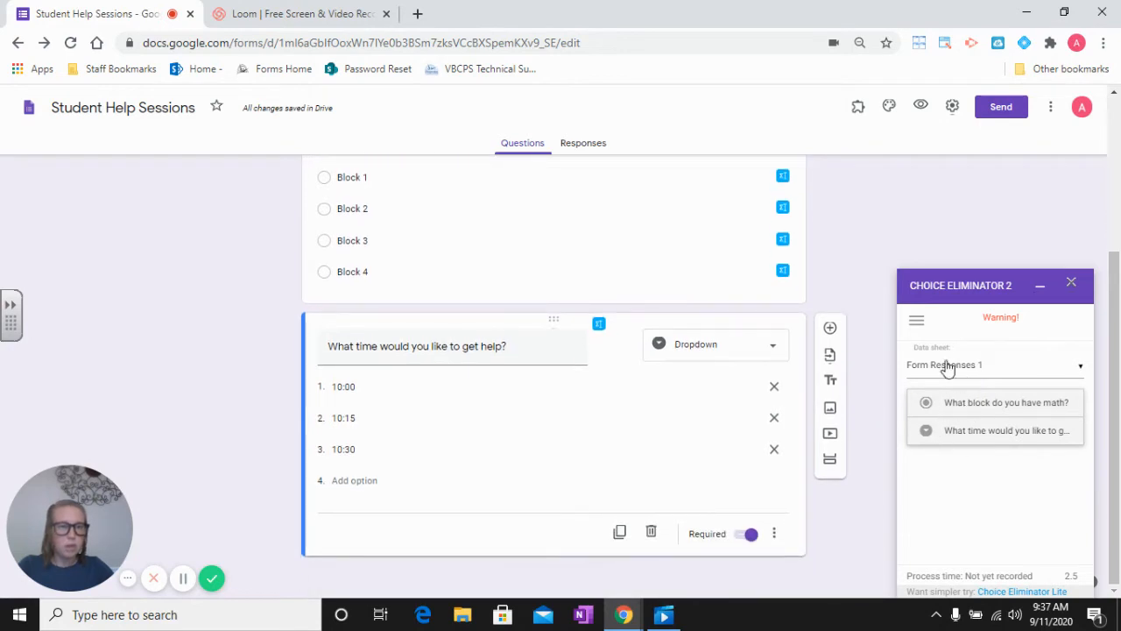
pyautogui.click(963, 441)
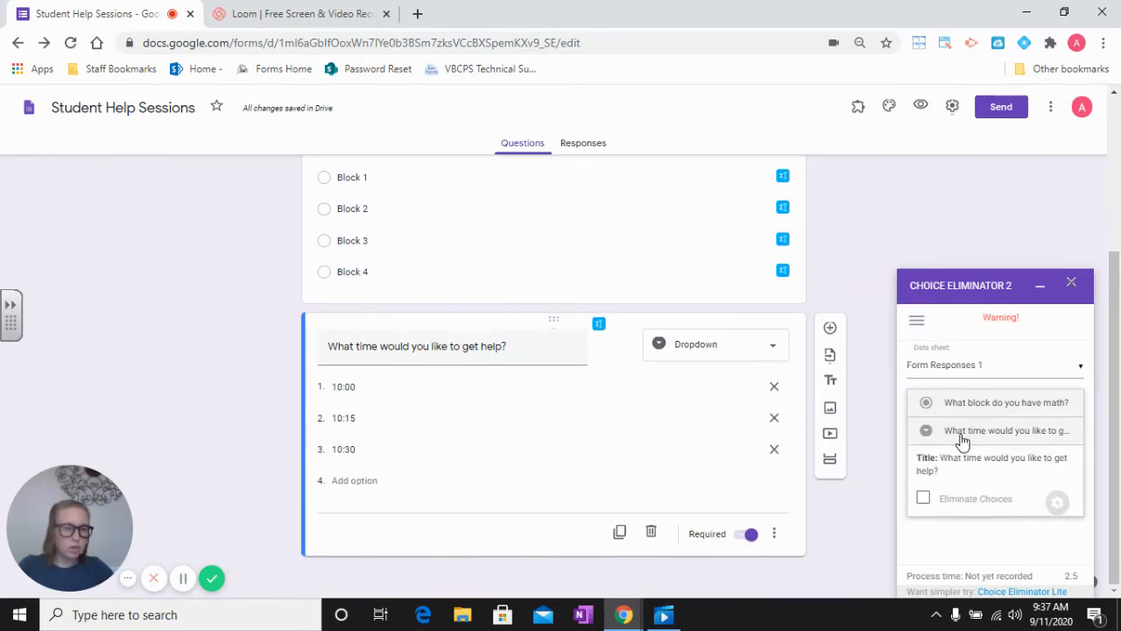
pyautogui.click(923, 502)
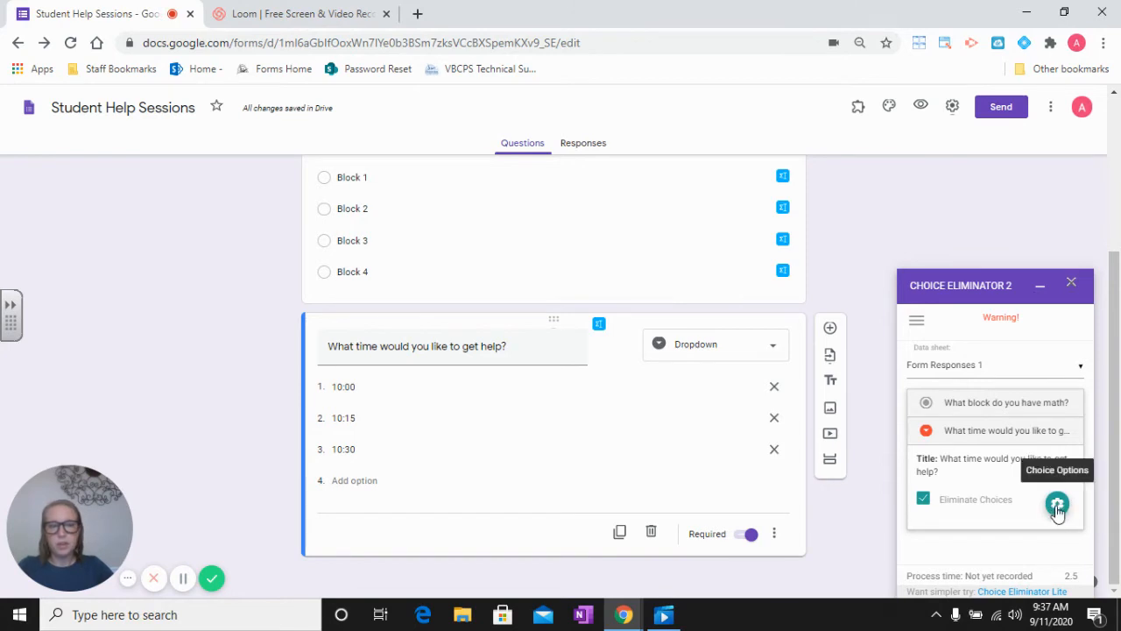
# Step: In the help-time question's Choice Options, set the 10:00 limit to 5 and the backup text to "No More Options, please email me."
pyautogui.click(1057, 506)
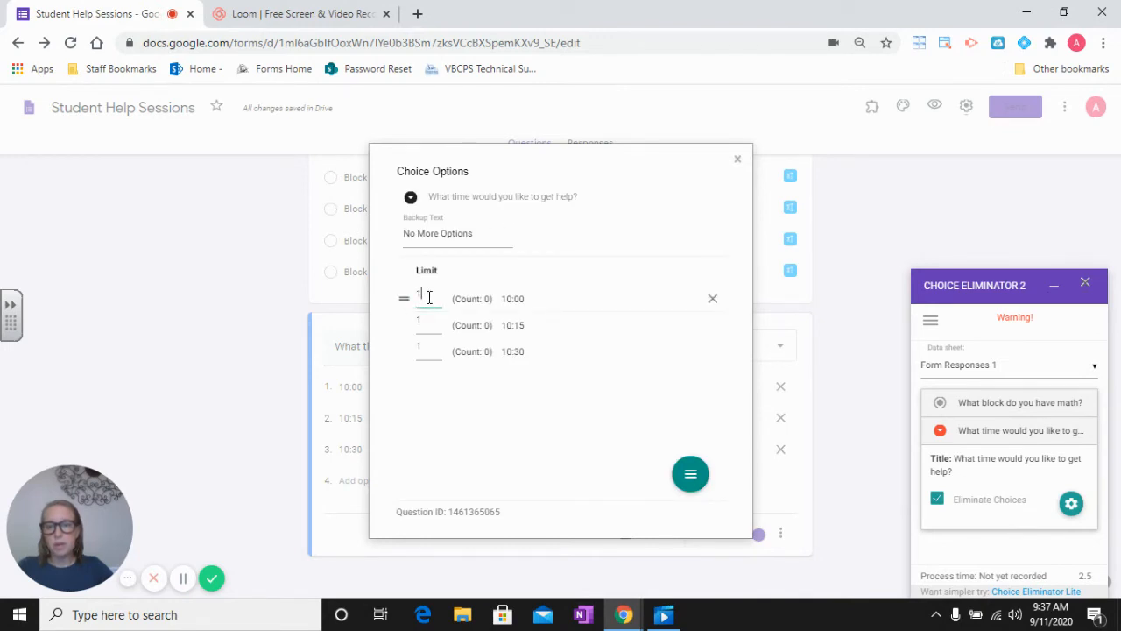
pyautogui.press('BackSpace')
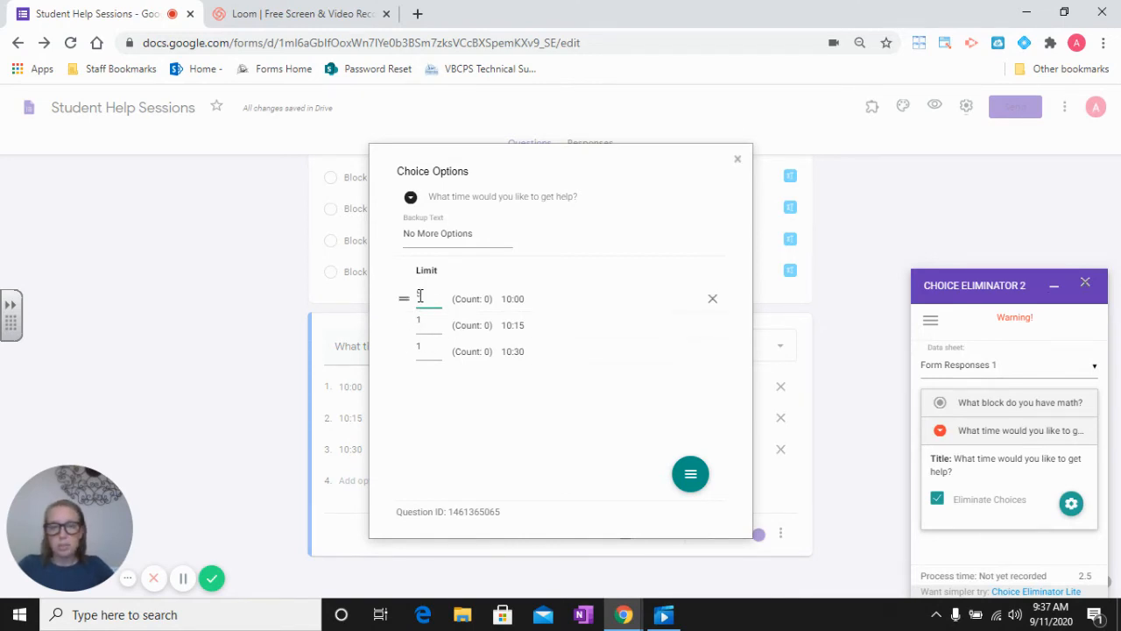
pyautogui.click(479, 232)
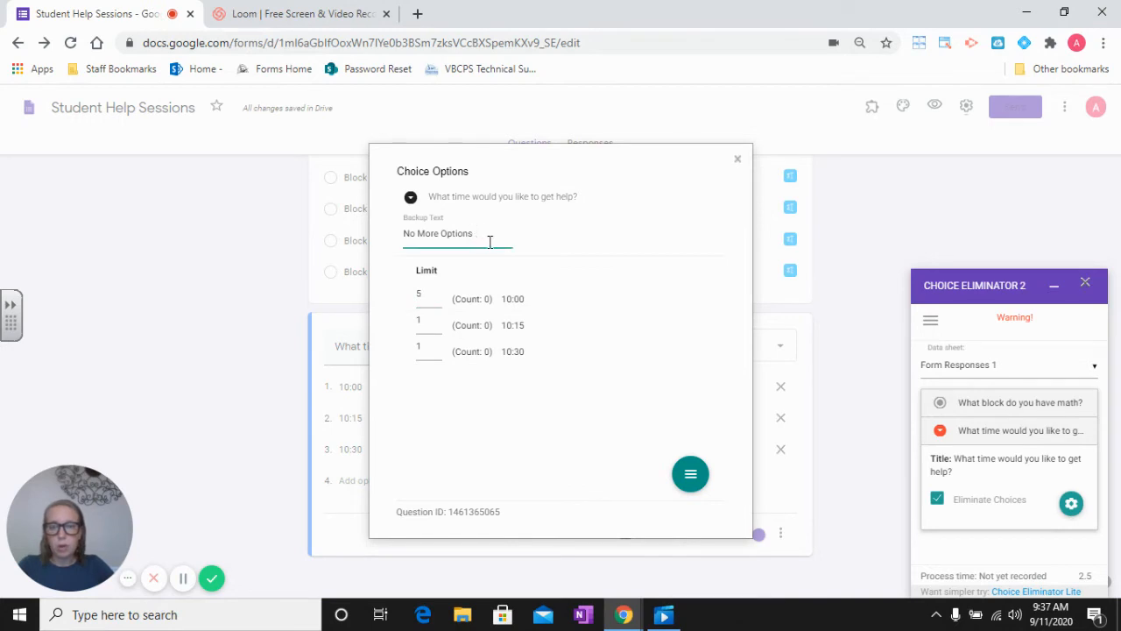
pyautogui.write('. ')
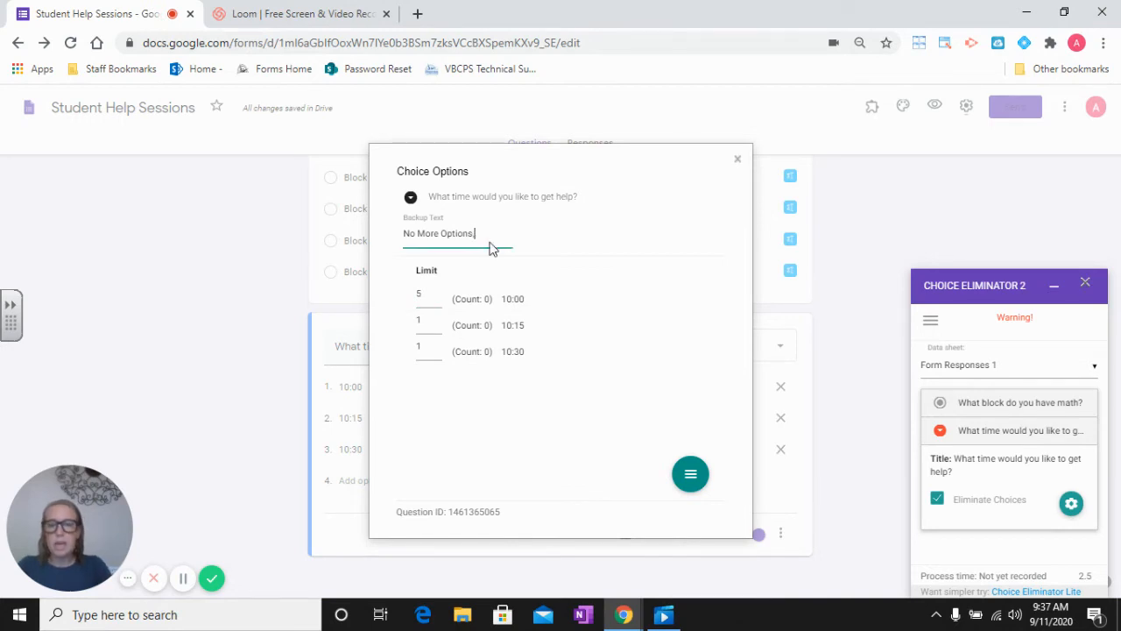
pyautogui.write('mlease ')
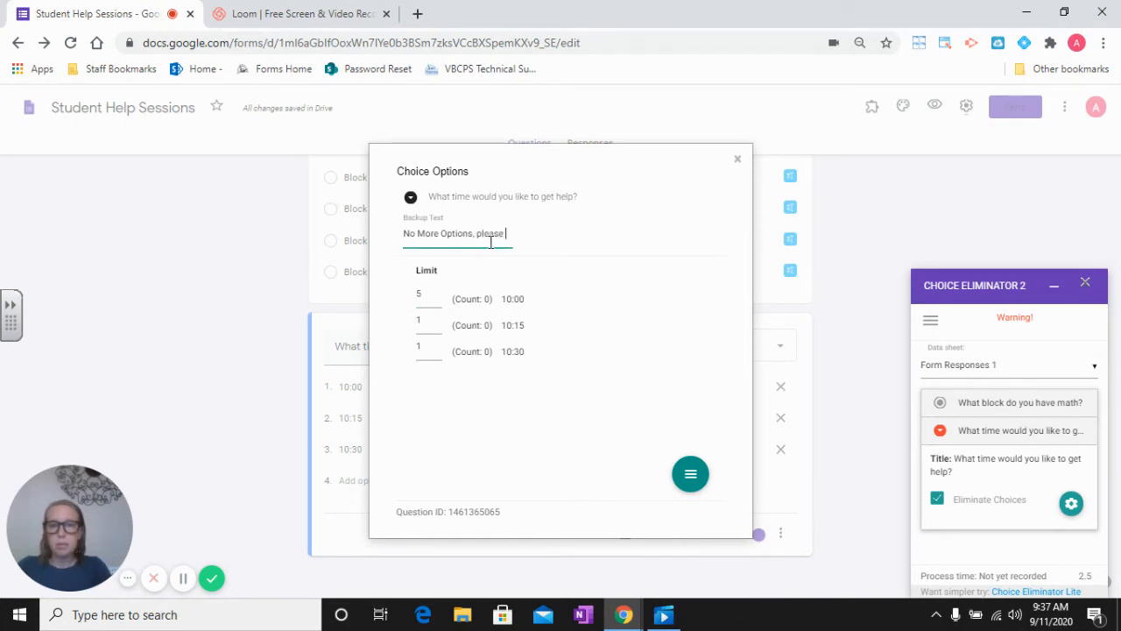
pyautogui.write('email me.')
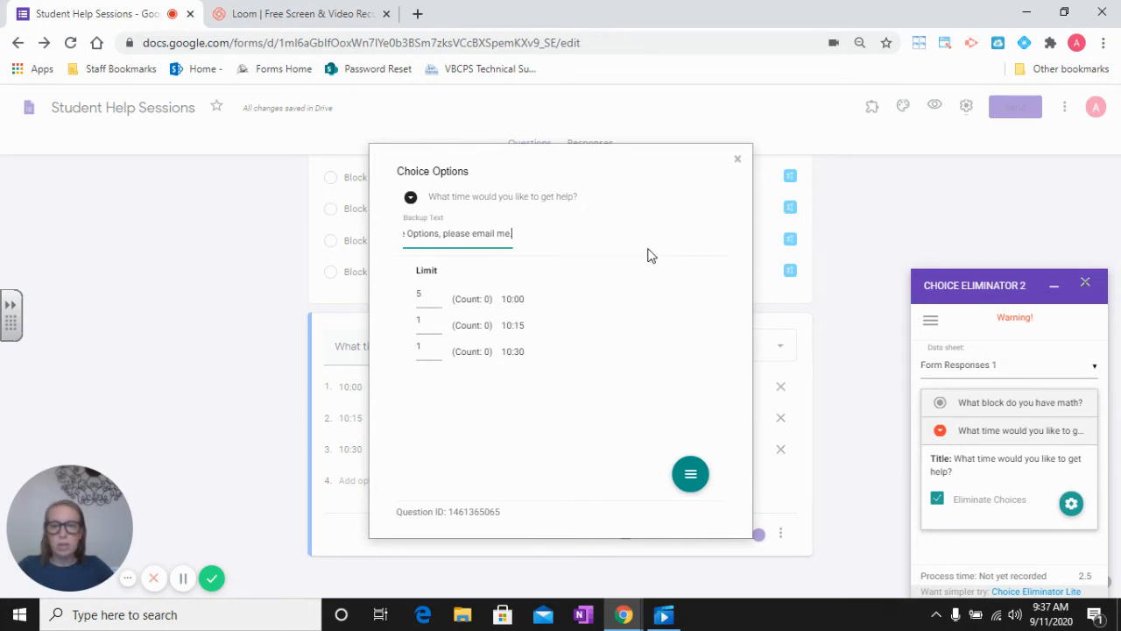
pyautogui.click(738, 159)
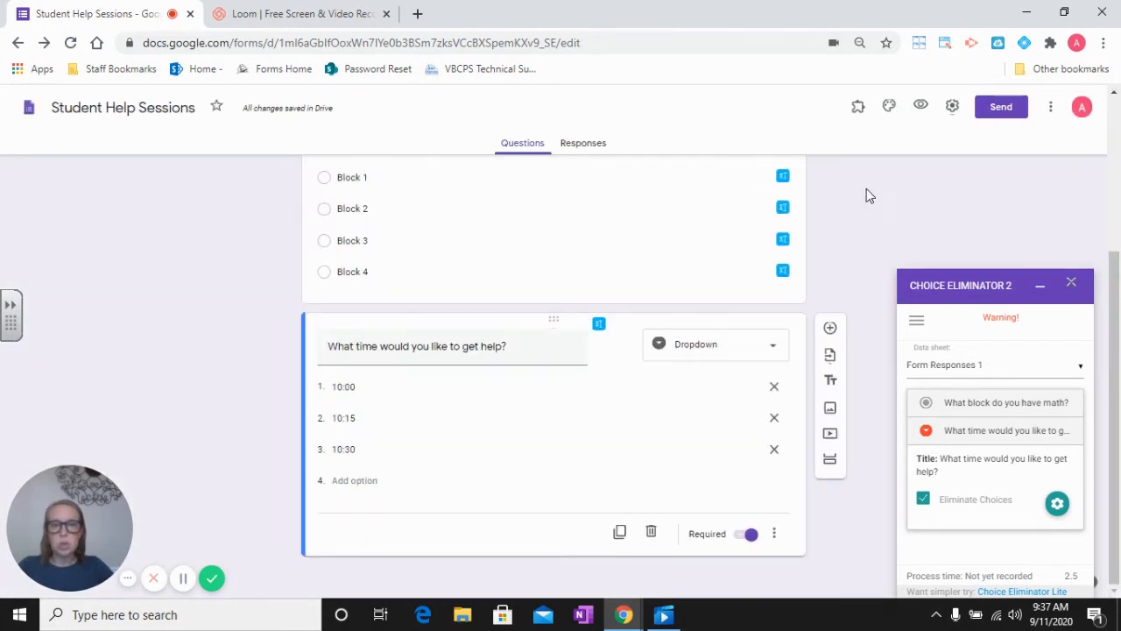
# Step: Preview the form and submit a test response with a student's initials as the name, Block 1 and 10:15
pyautogui.click(922, 105)
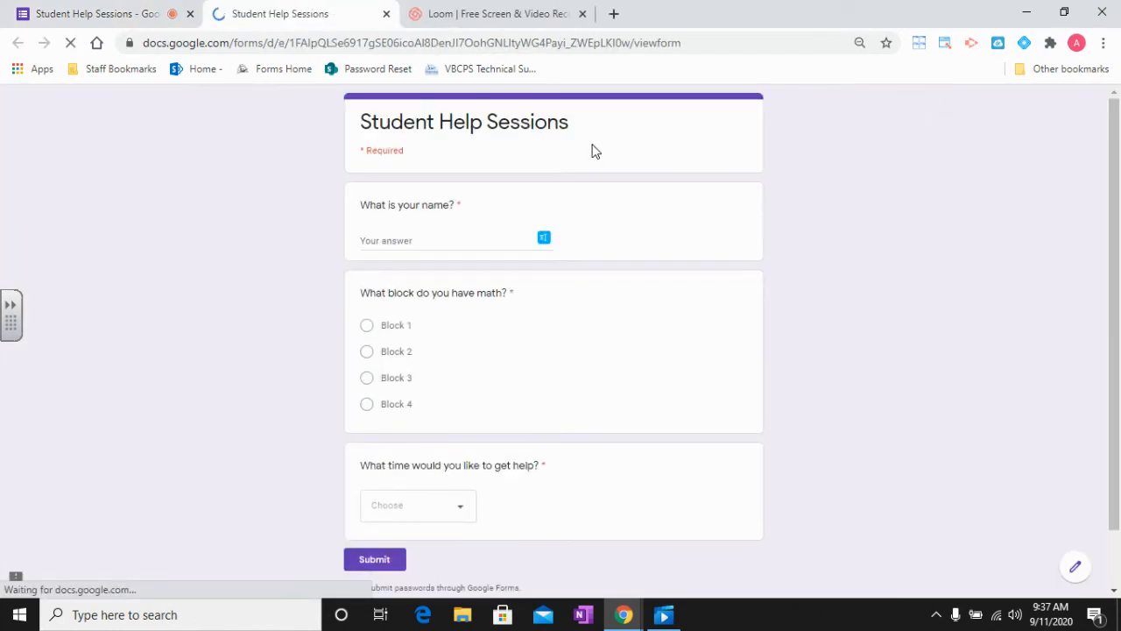
pyautogui.click(440, 234)
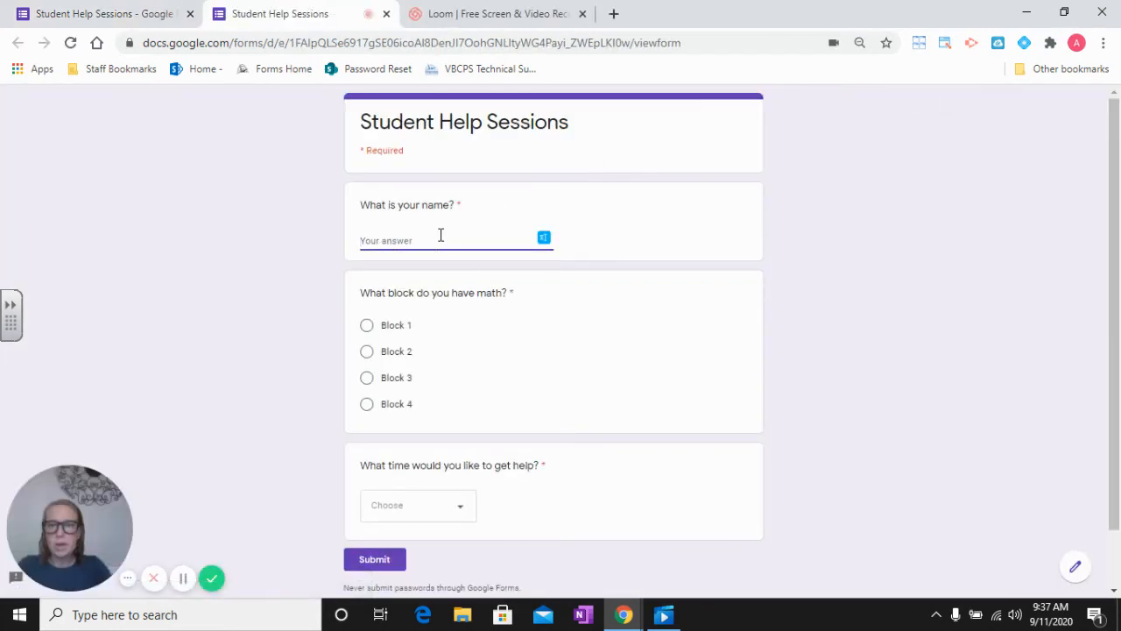
pyautogui.write('A. B.')
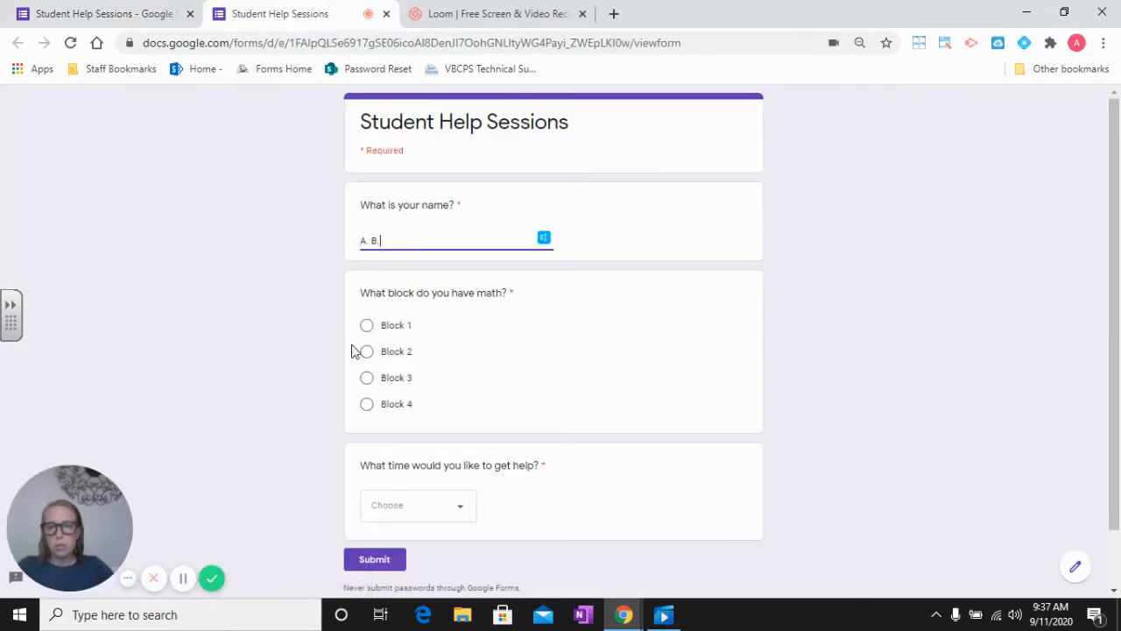
pyautogui.click(366, 325)
pyautogui.scroll(-1, 635, 385)
pyautogui.click(421, 452)
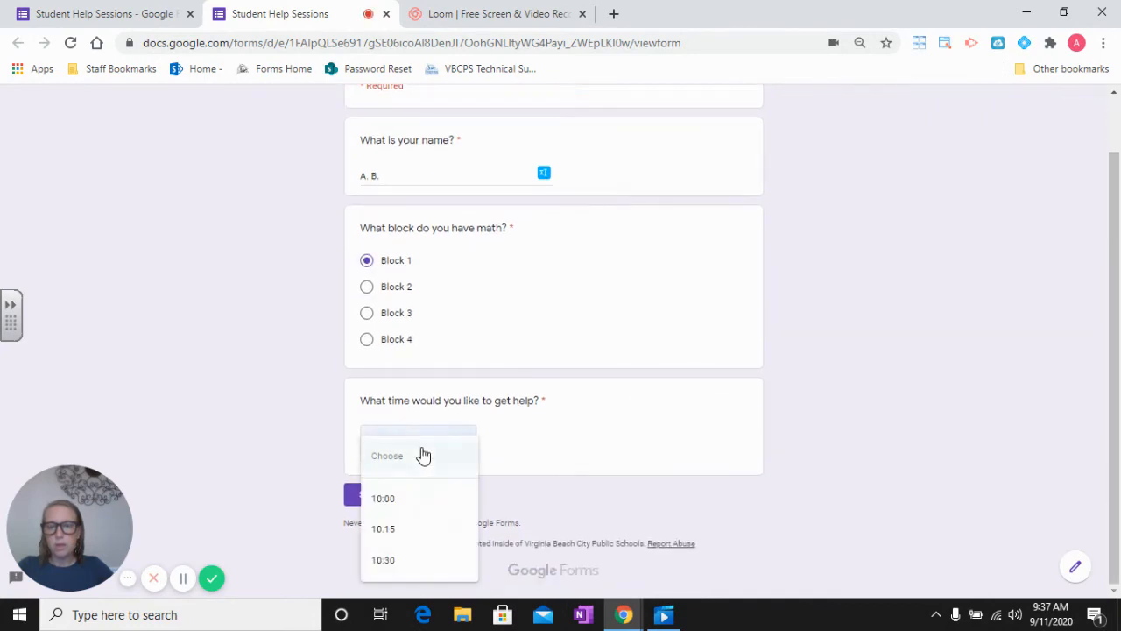
pyautogui.click(420, 531)
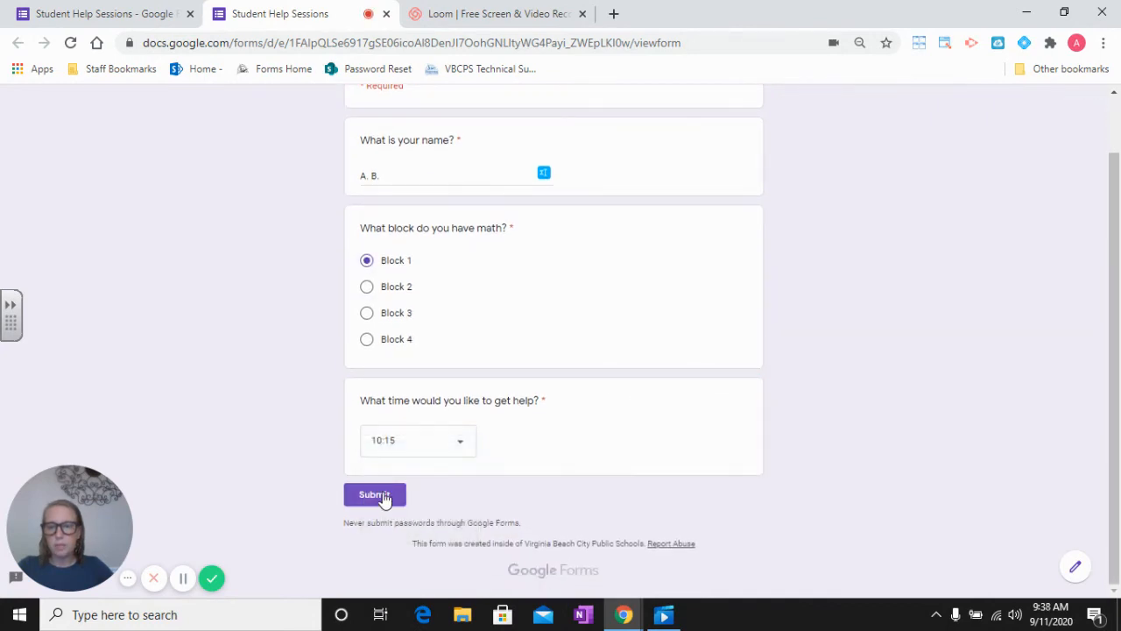
pyautogui.click(382, 495)
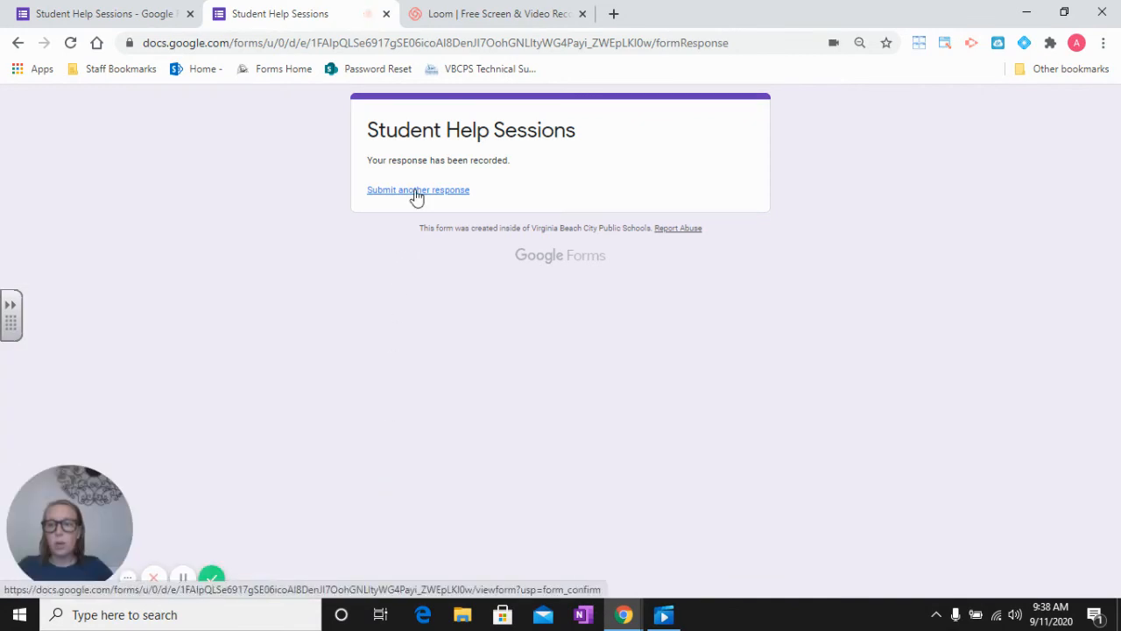
# Step: Submit a second test response with another student's initials as the name, Block 4 and 10:00
pyautogui.click(417, 192)
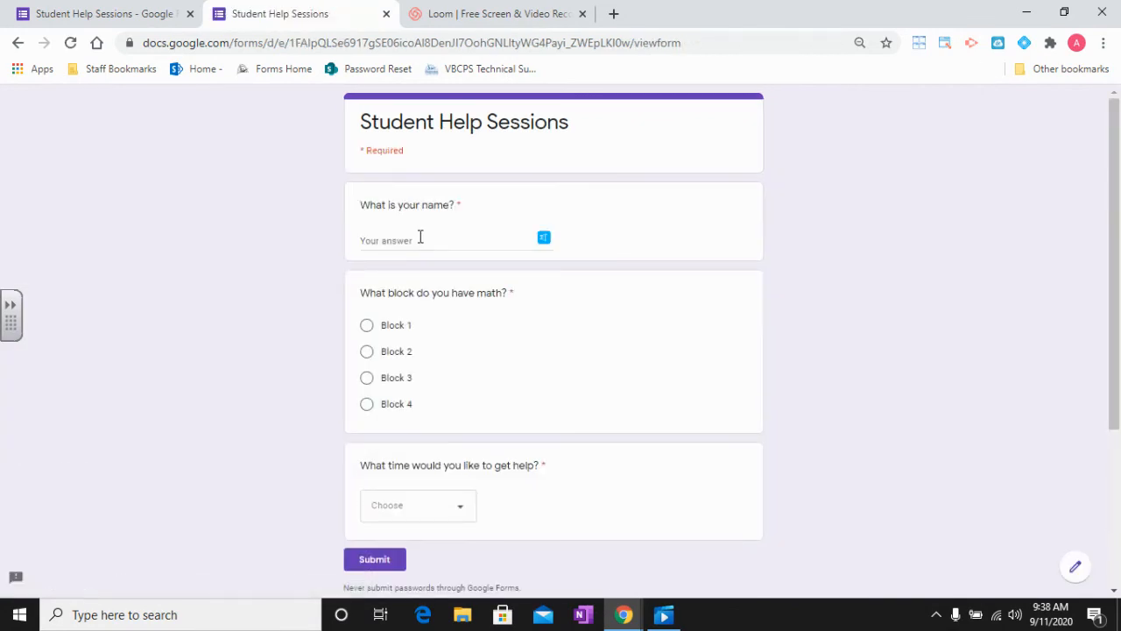
pyautogui.click(420, 237)
pyautogui.write('N.F')
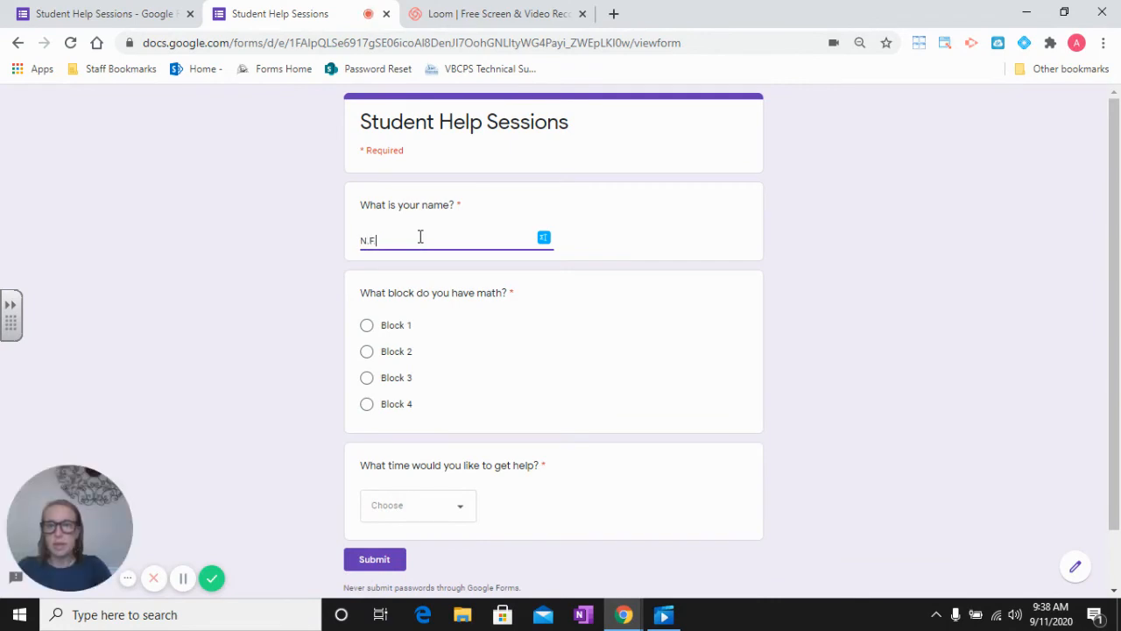
pyautogui.write('.')
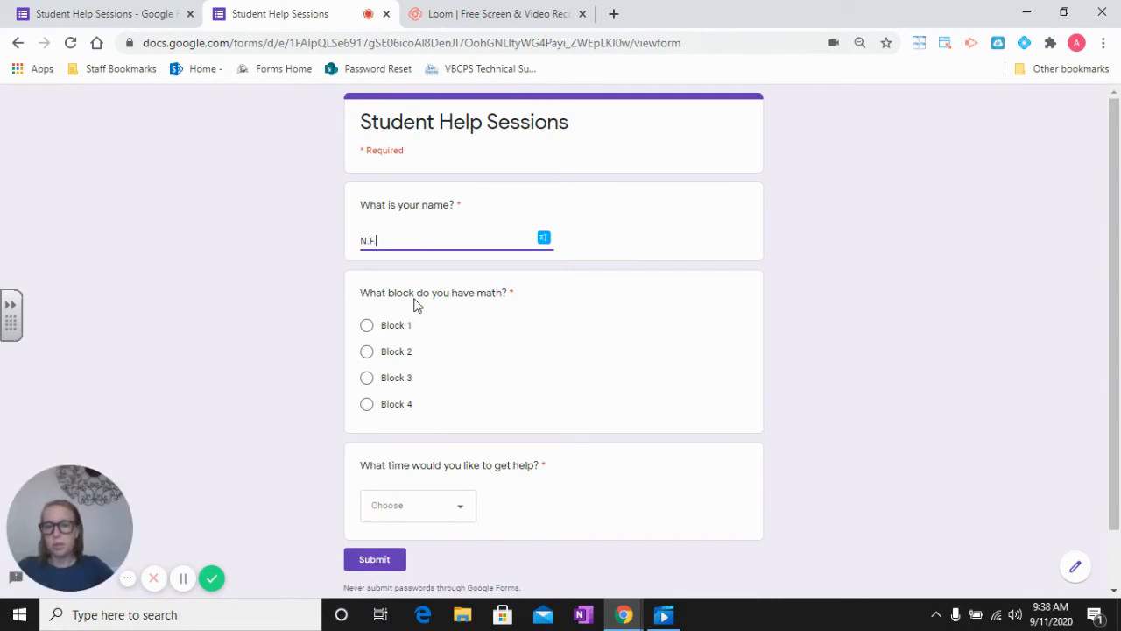
pyautogui.click(369, 408)
pyautogui.scroll(-1, 445, 372)
pyautogui.click(437, 449)
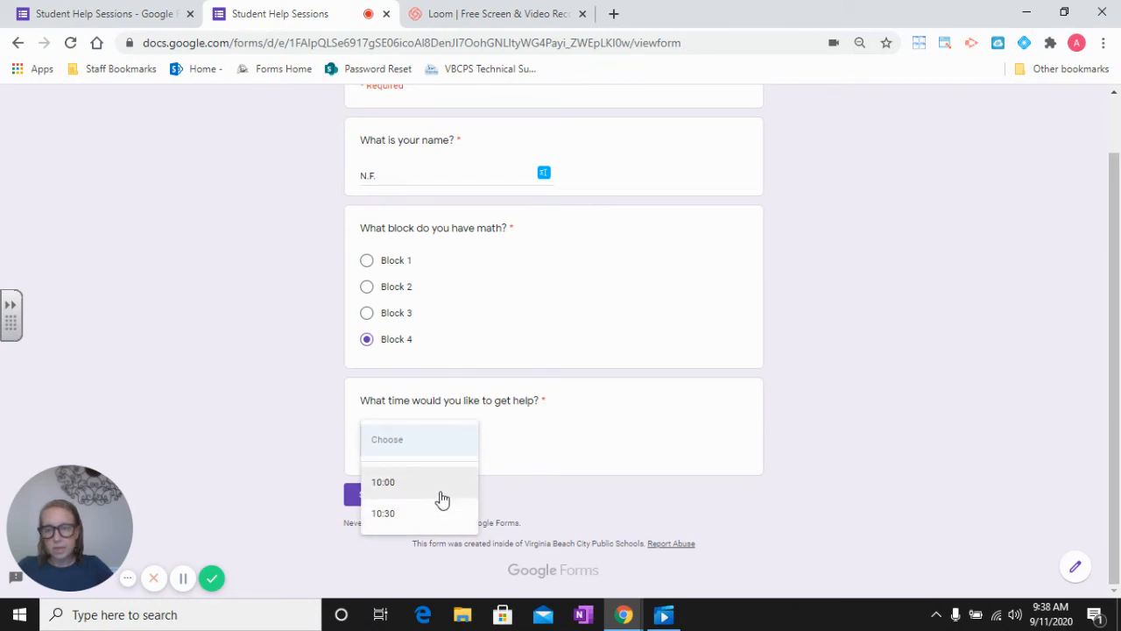
pyautogui.click(439, 485)
pyautogui.click(399, 495)
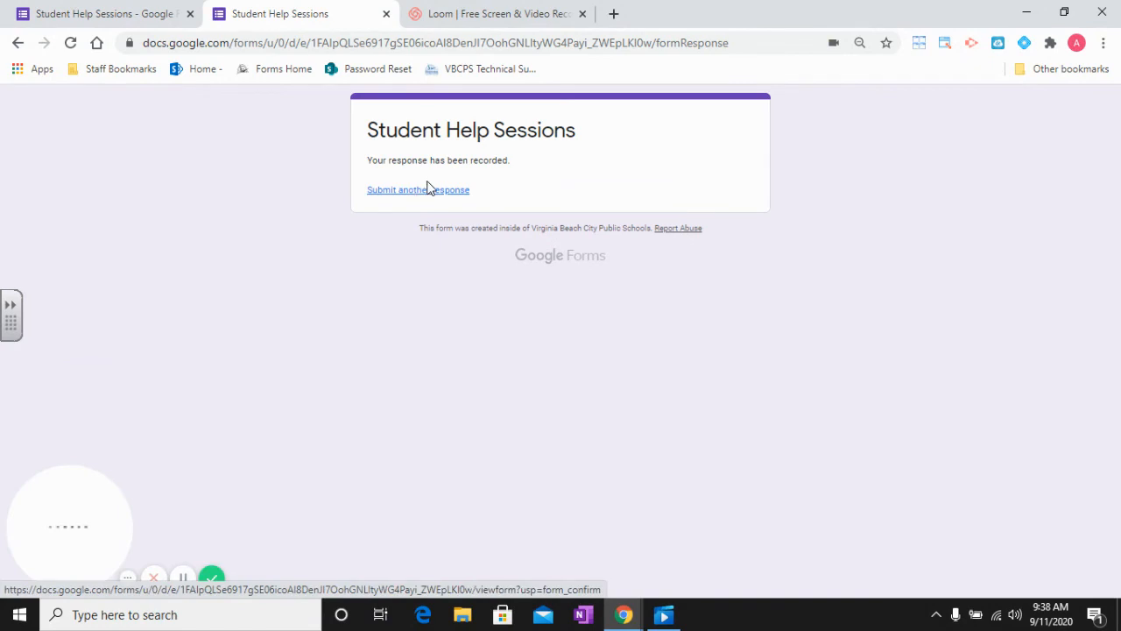
# Step: Submit a third test response with a different student's initials as the name, Block 1 and 10:30
pyautogui.click(428, 190)
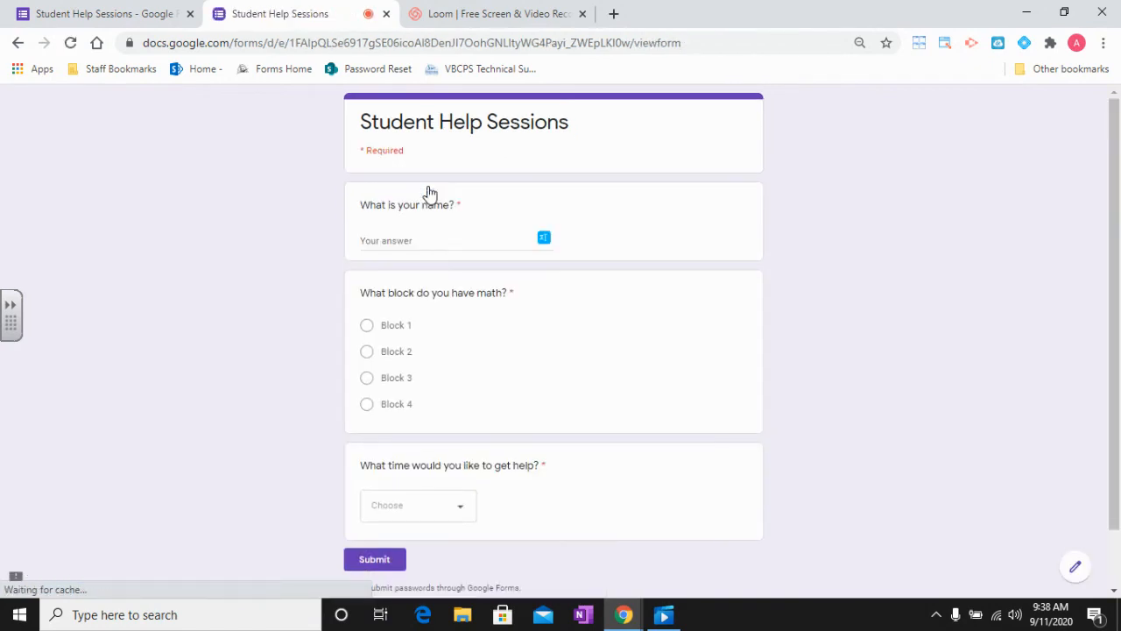
pyautogui.click(435, 241)
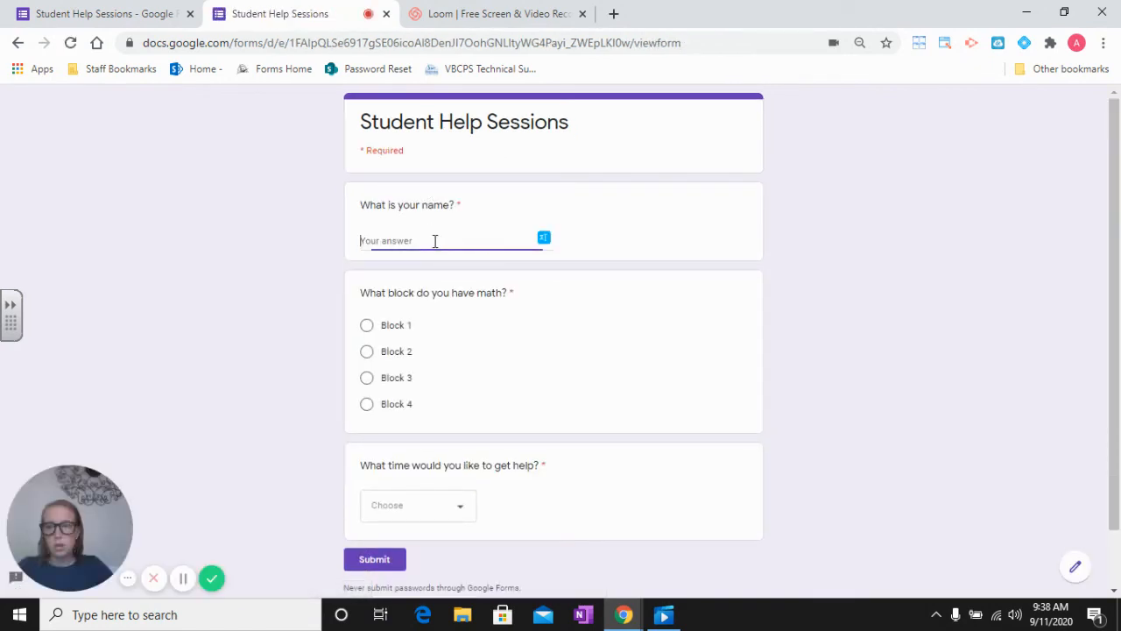
pyautogui.write('B.T.')
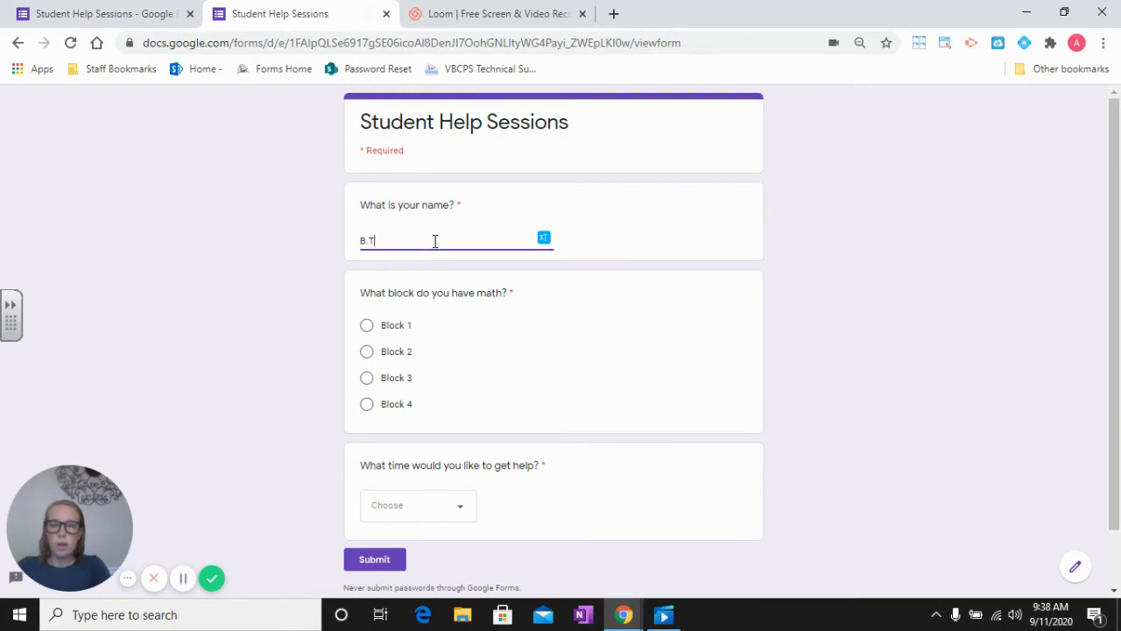
pyautogui.click(368, 328)
pyautogui.click(436, 521)
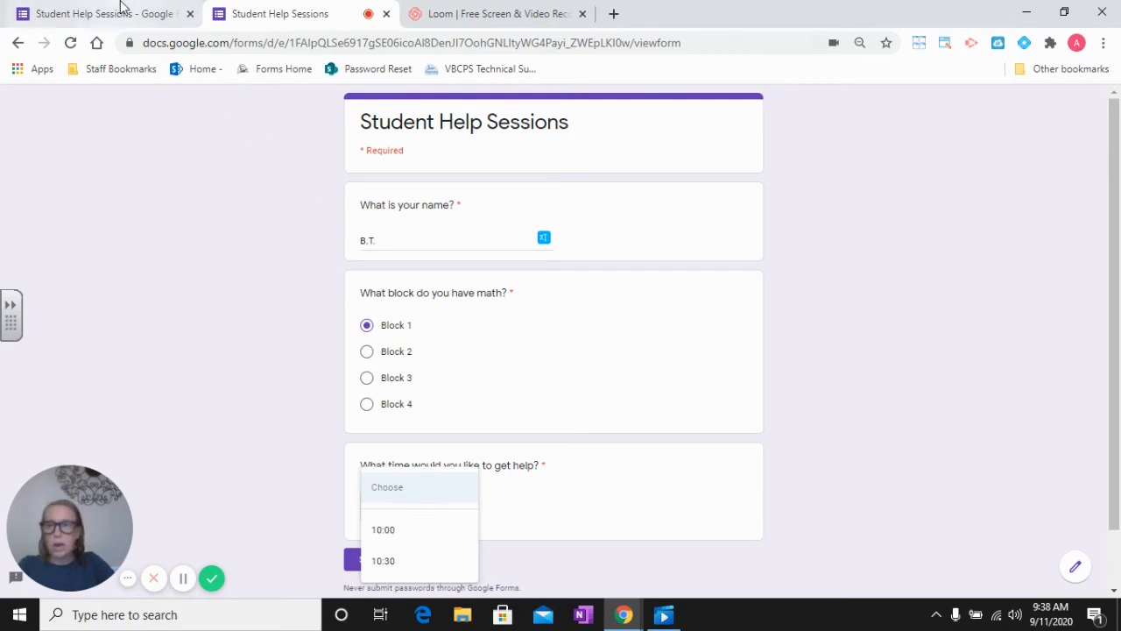
pyautogui.click(383, 563)
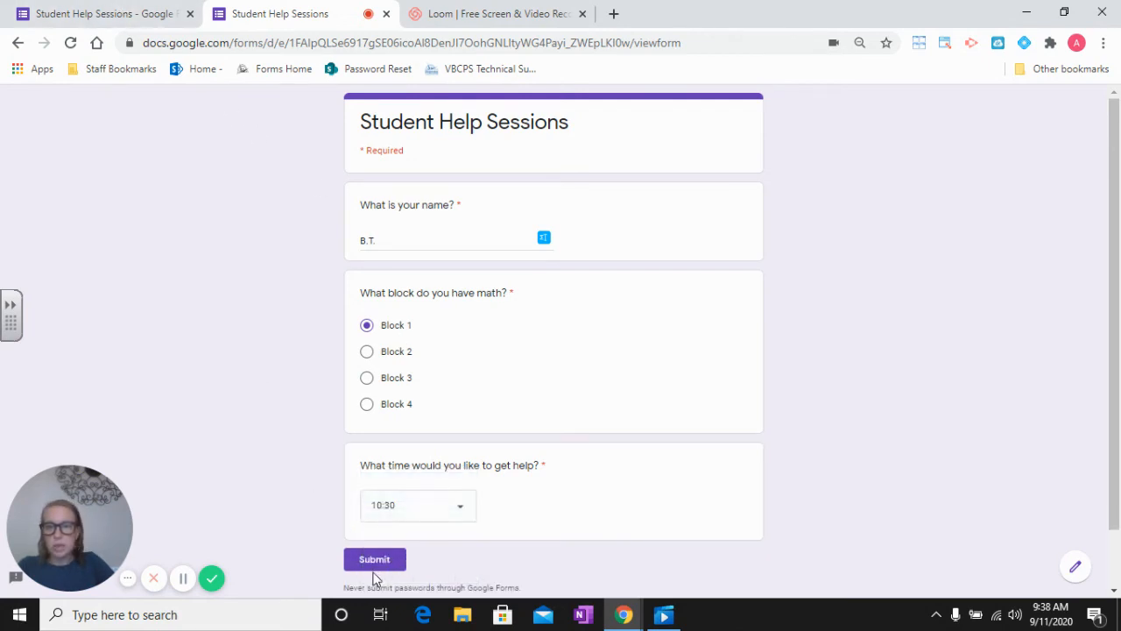
pyautogui.click(374, 565)
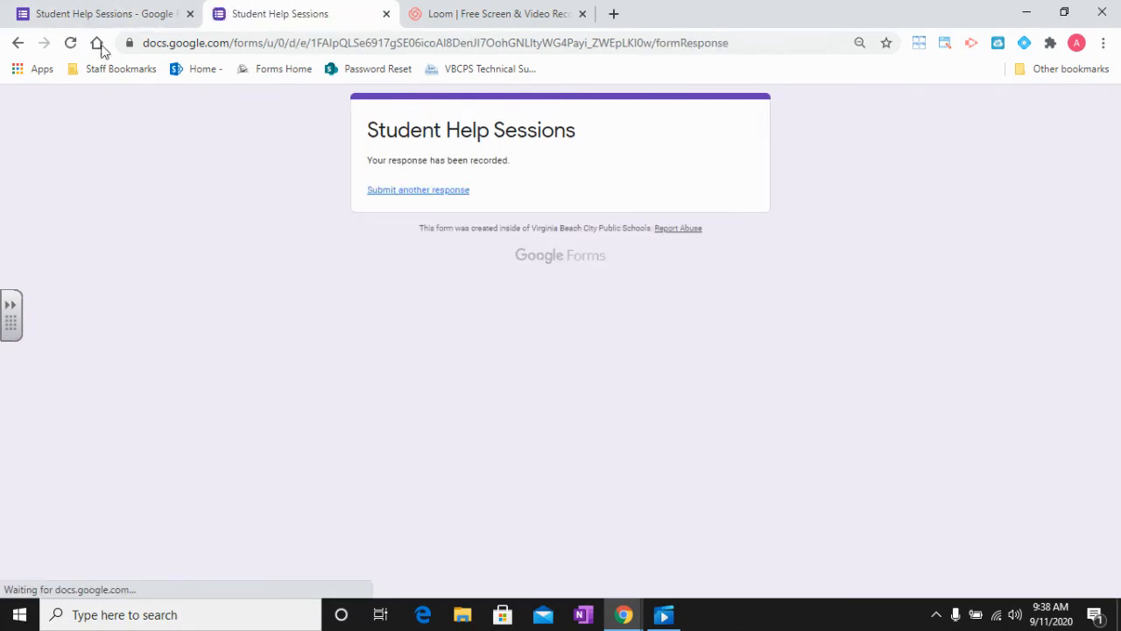
# Step: Return to the form editor's responses and create a new spreadsheet as the response destination
pyautogui.click(85, 9)
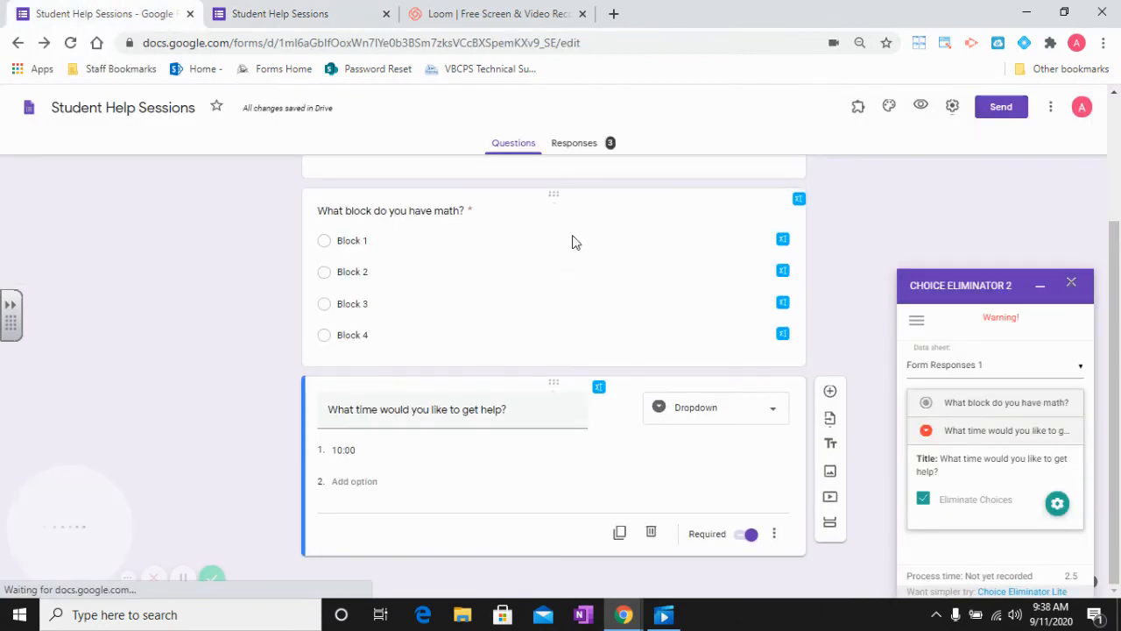
pyautogui.click(579, 146)
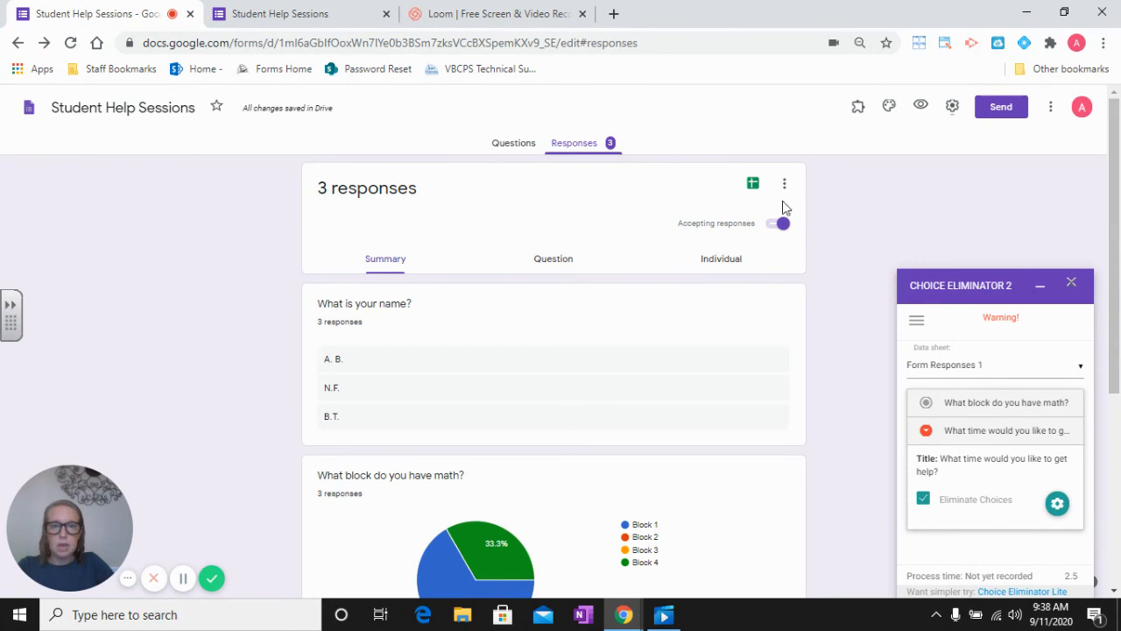
pyautogui.click(753, 184)
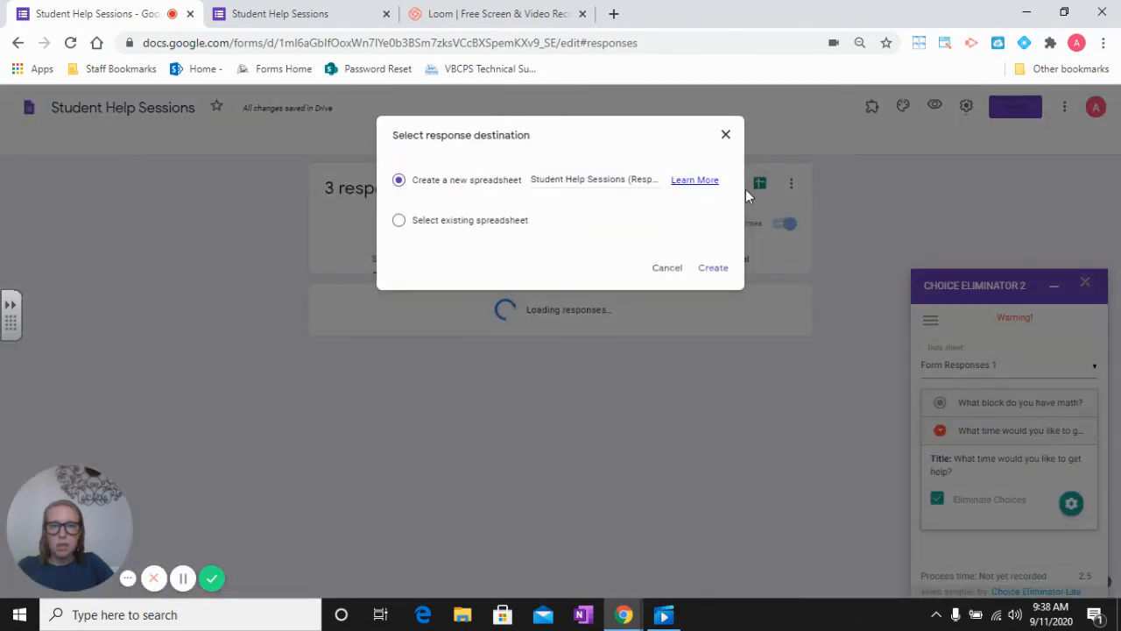
pyautogui.click(713, 271)
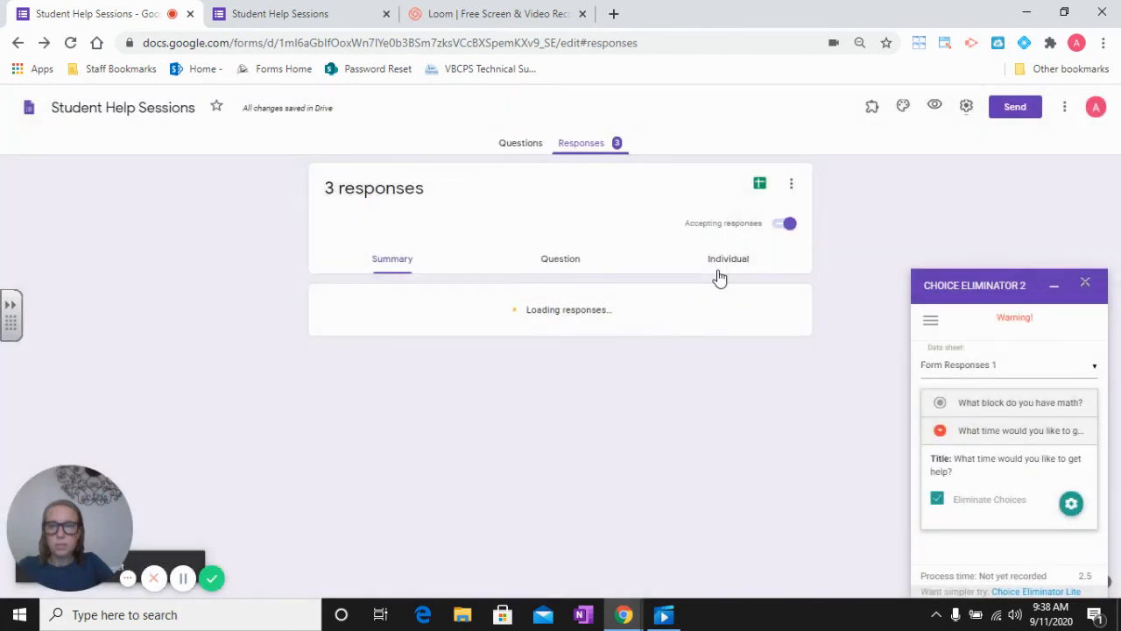